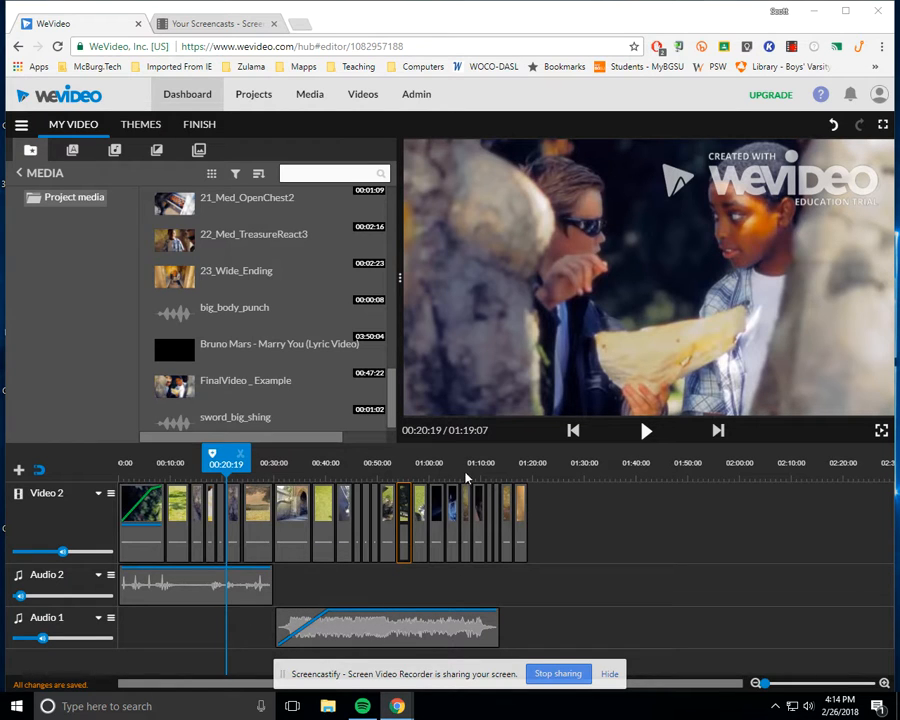
Play the timeline from 00:20:19 and replay the sword-fight section to find the moments needing sound effects.
left_click(646, 431)
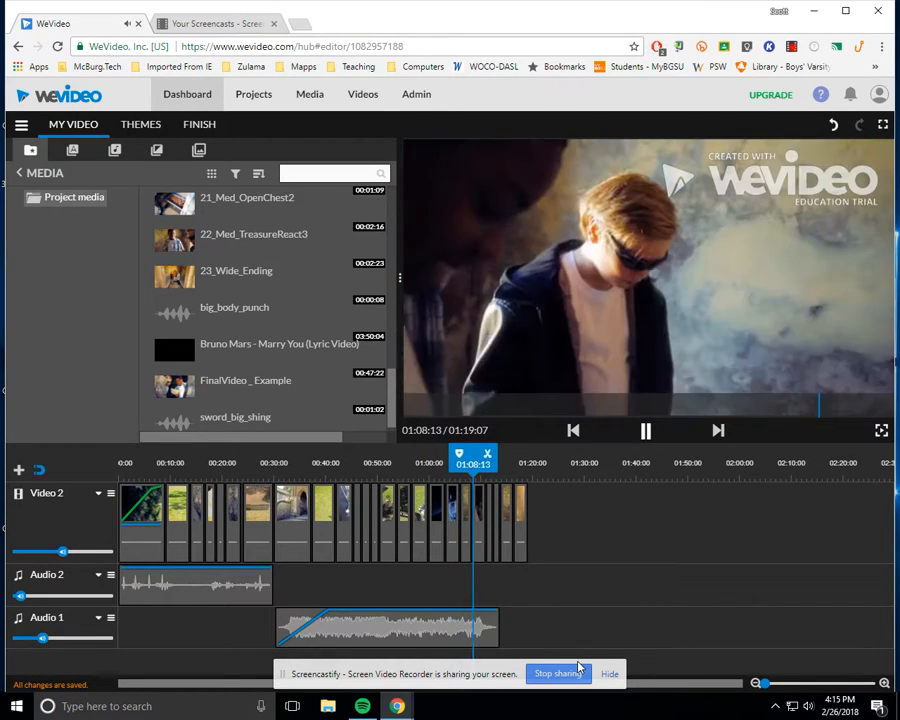
left_click(645, 430)
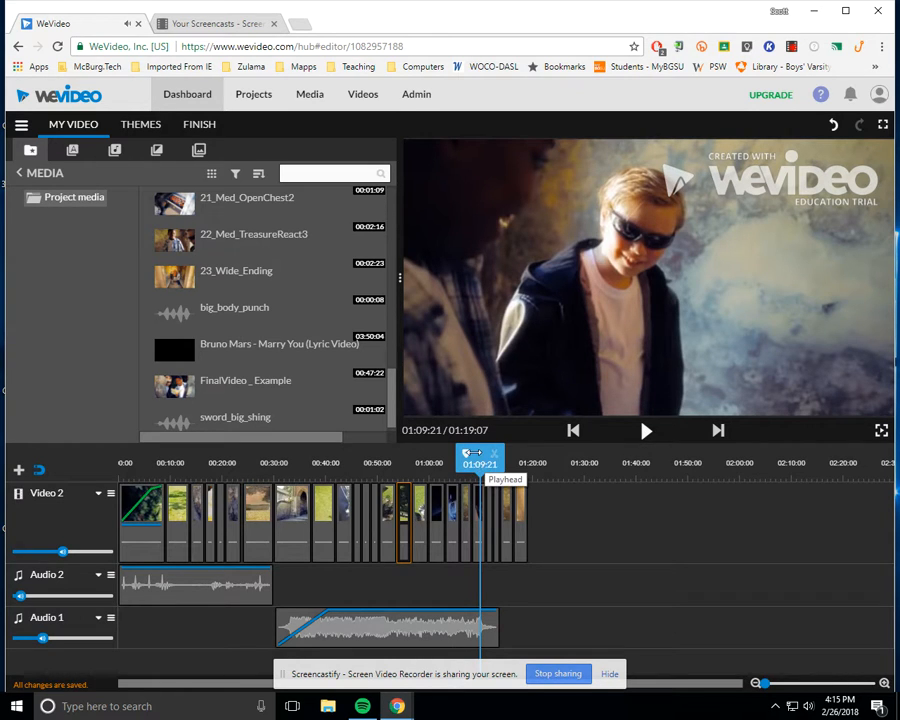
left_click_drag(474, 455, 384, 460)
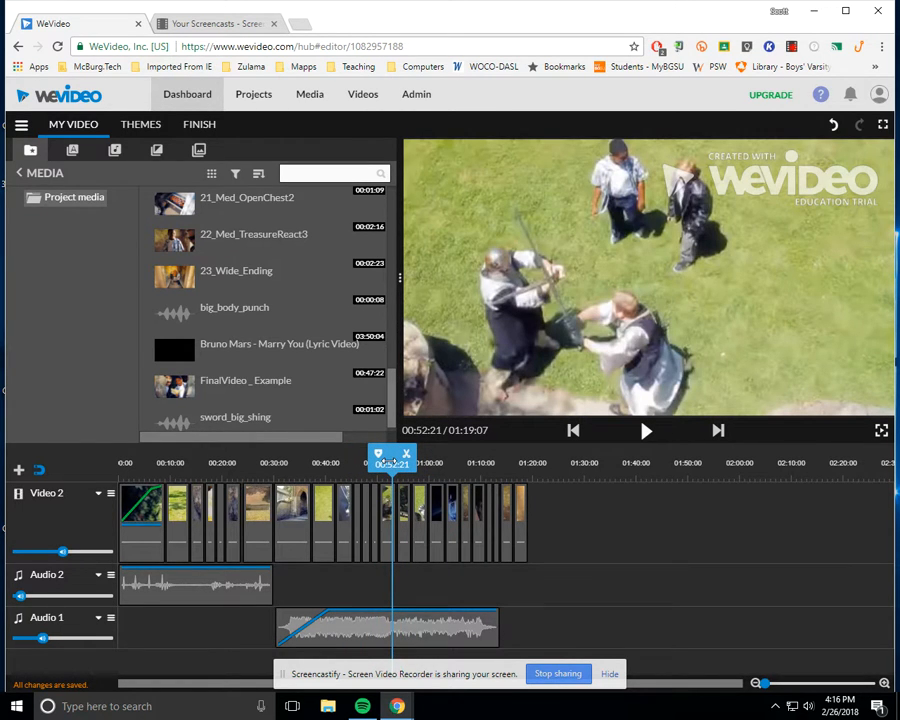
left_click_drag(390, 460, 385, 462)
left_click(644, 430)
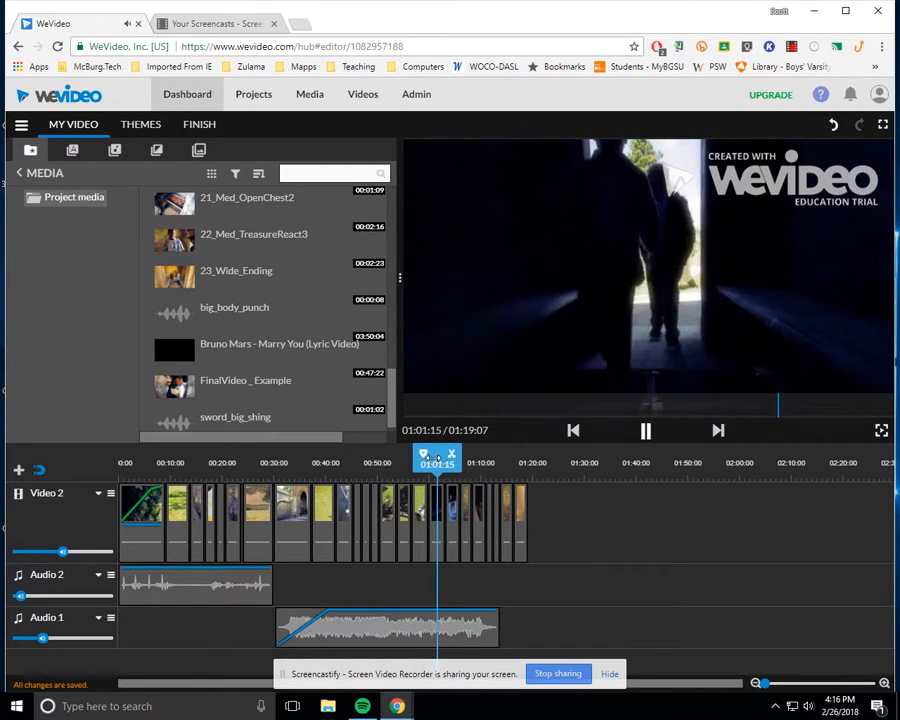
left_click(645, 430)
Add a timeline marker titled "punch" at 00:50:12, near the start of the 14_Wide_KidsRun clip.
left_click_drag(445, 457, 391, 453)
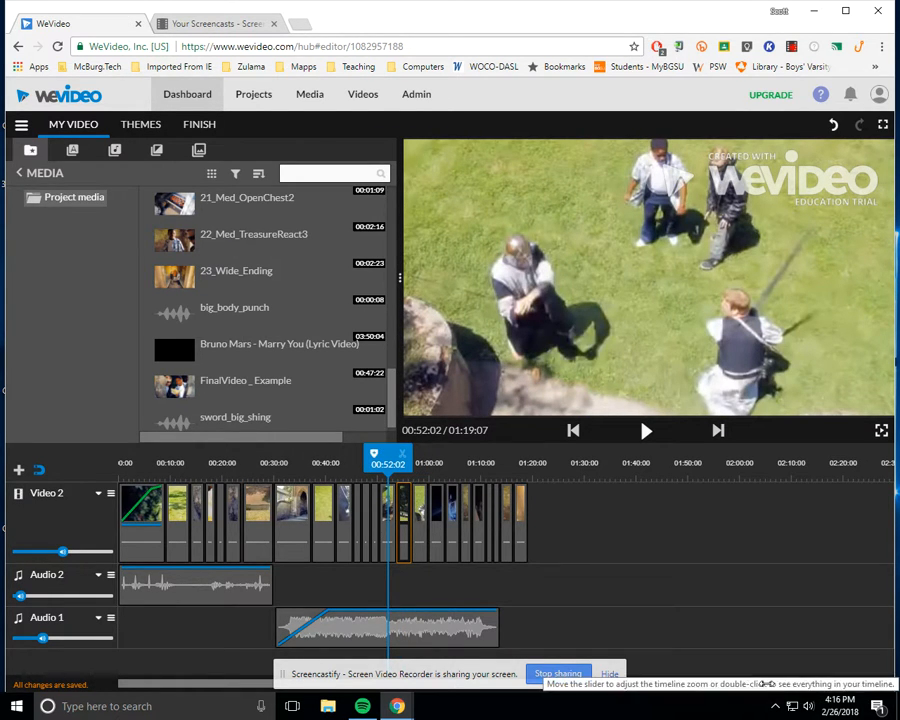
left_click_drag(765, 683, 783, 683)
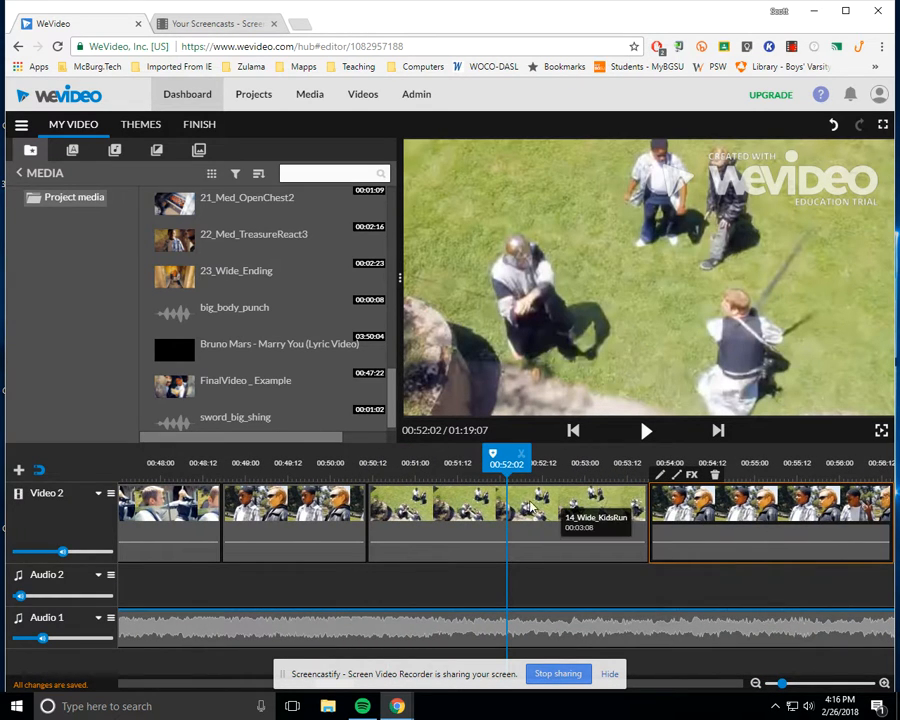
left_click_drag(507, 453, 373, 448)
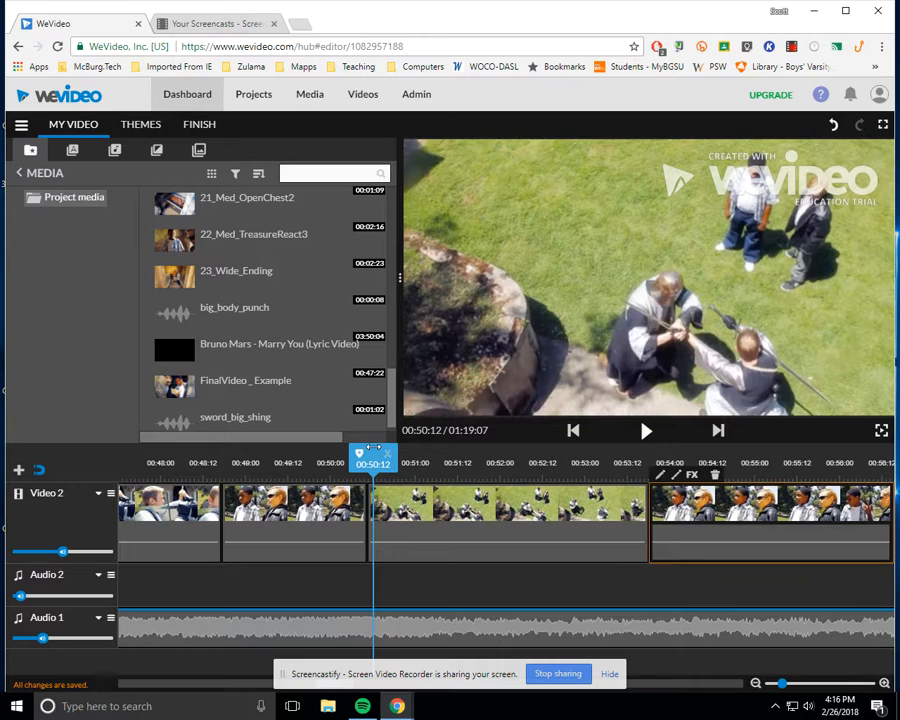
left_click(359, 457)
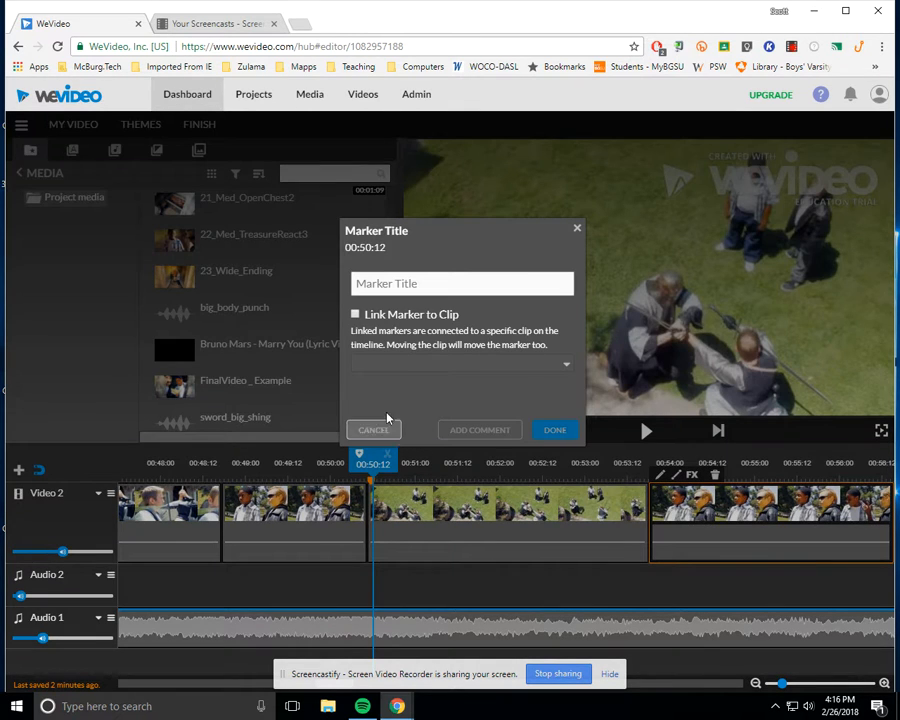
left_click(386, 285)
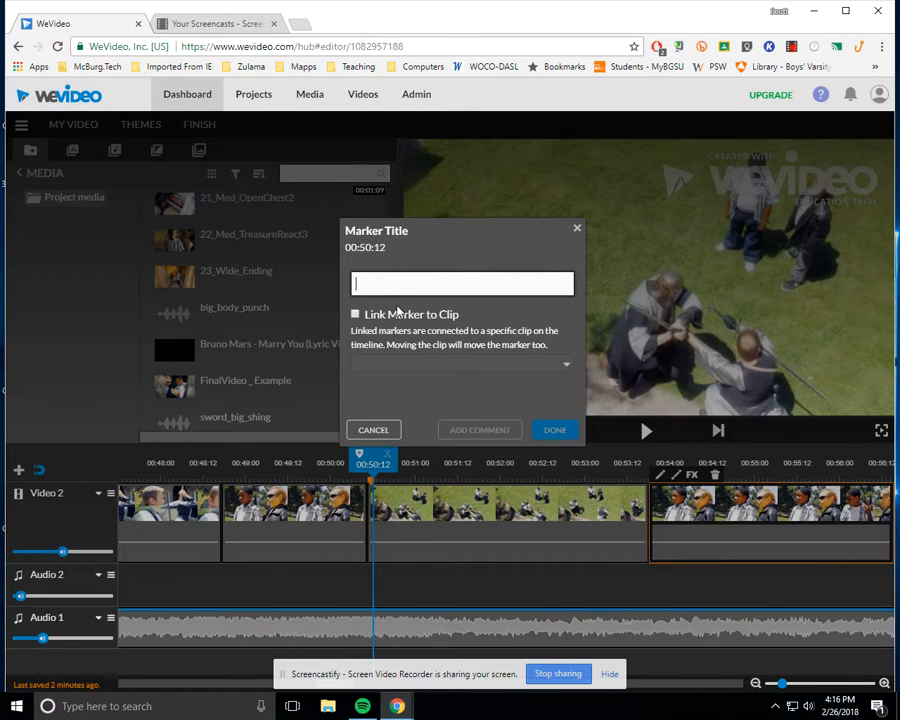
type("punch")
left_click(552, 430)
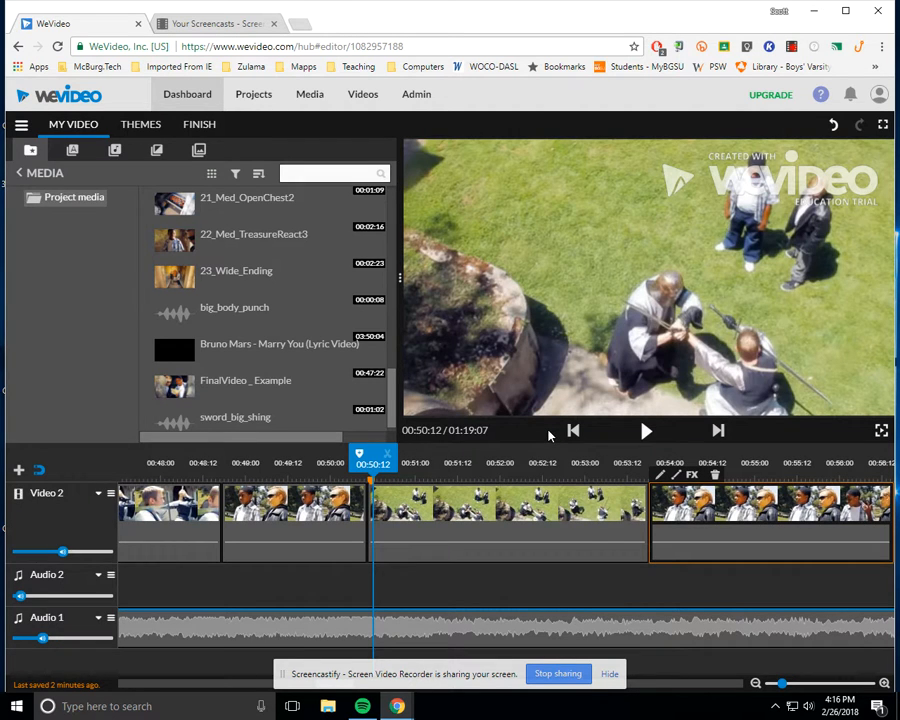
Add a timeline marker titled "swords" at 00:52:13, where the fighters' swords meet.
left_click_drag(366, 455, 544, 485)
left_click(534, 459)
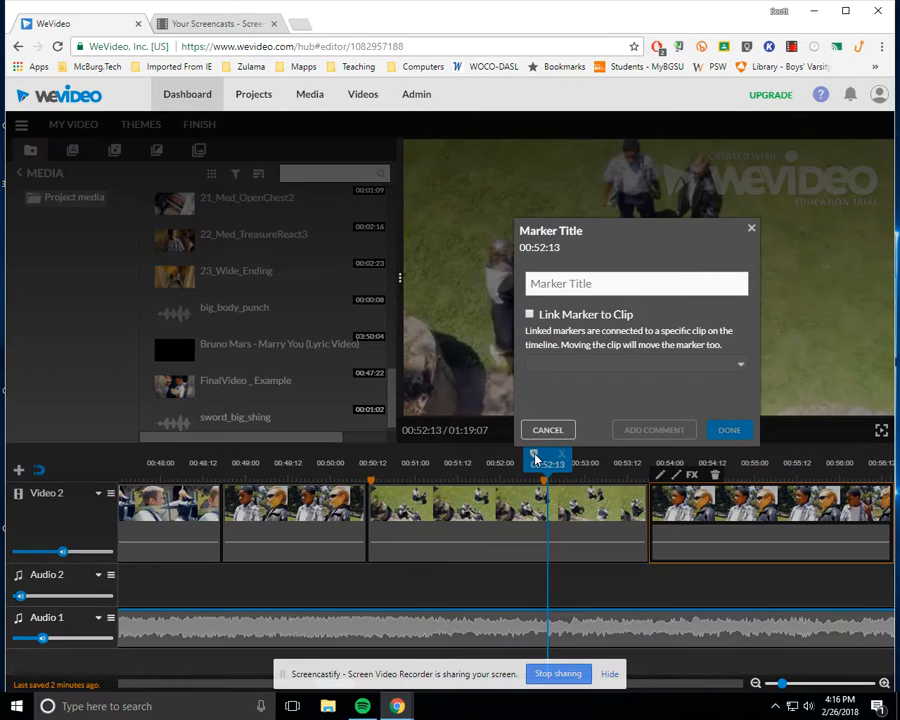
left_click(547, 283)
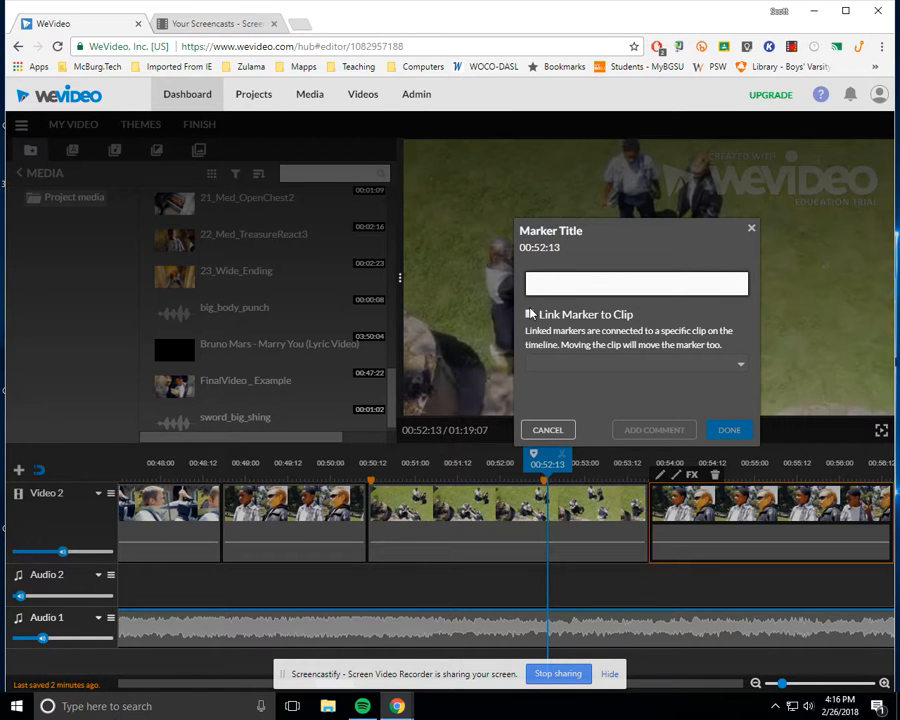
type("swords")
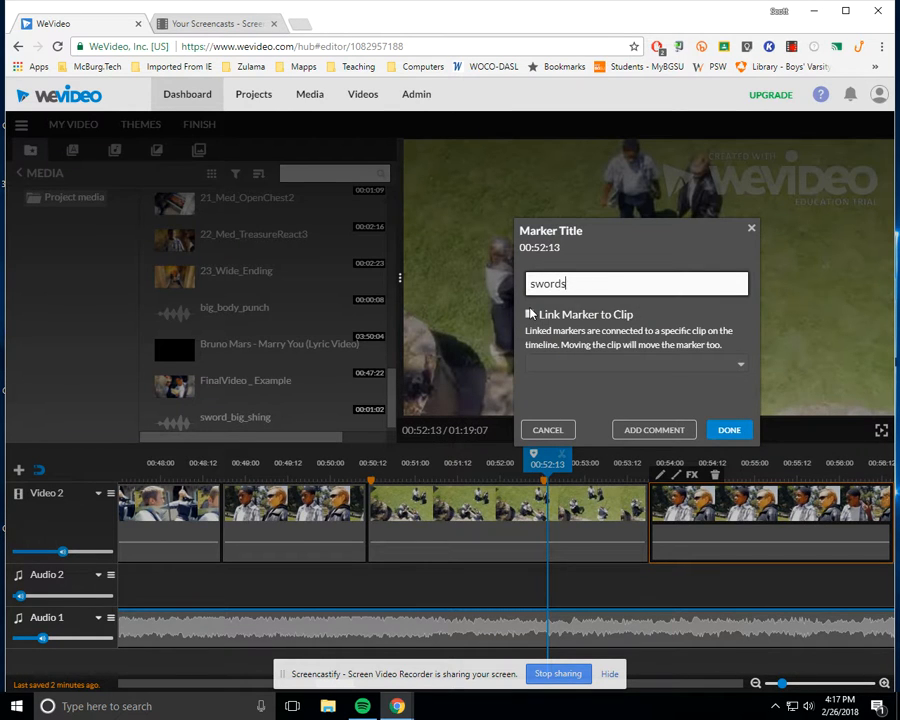
left_click(731, 430)
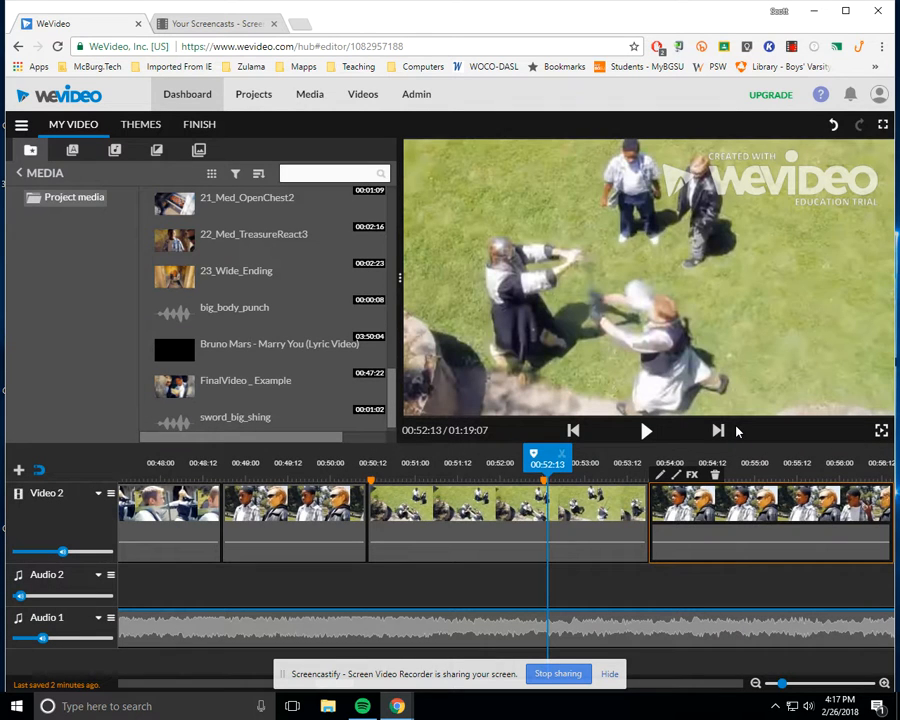
Place the sword_big_shing sound effect from the project media on the Audio 2 track at the "swords" marker.
left_click(68, 150)
left_click(106, 150)
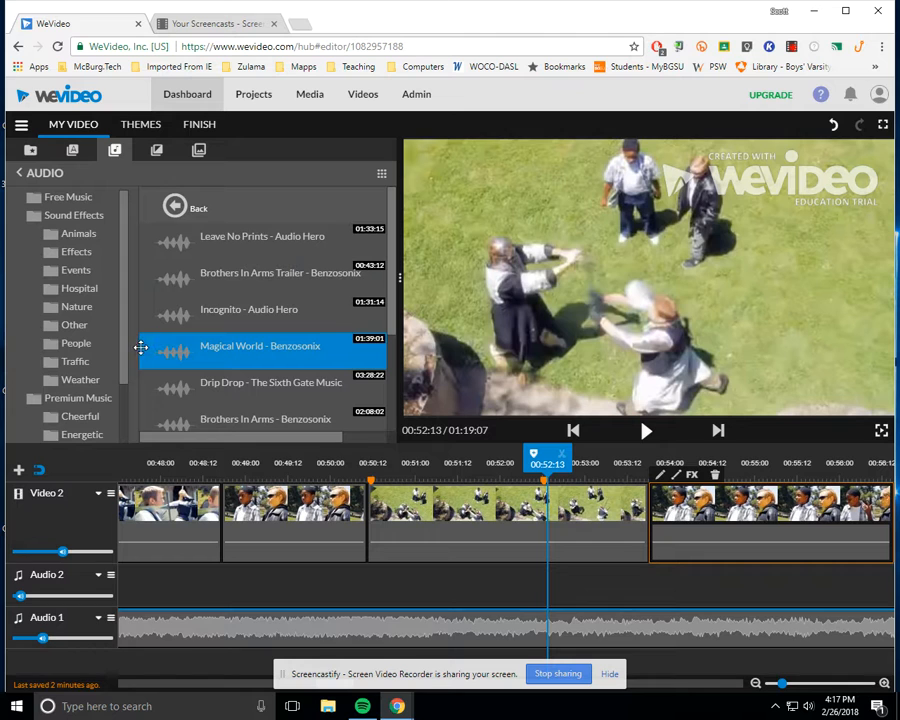
left_click(30, 150)
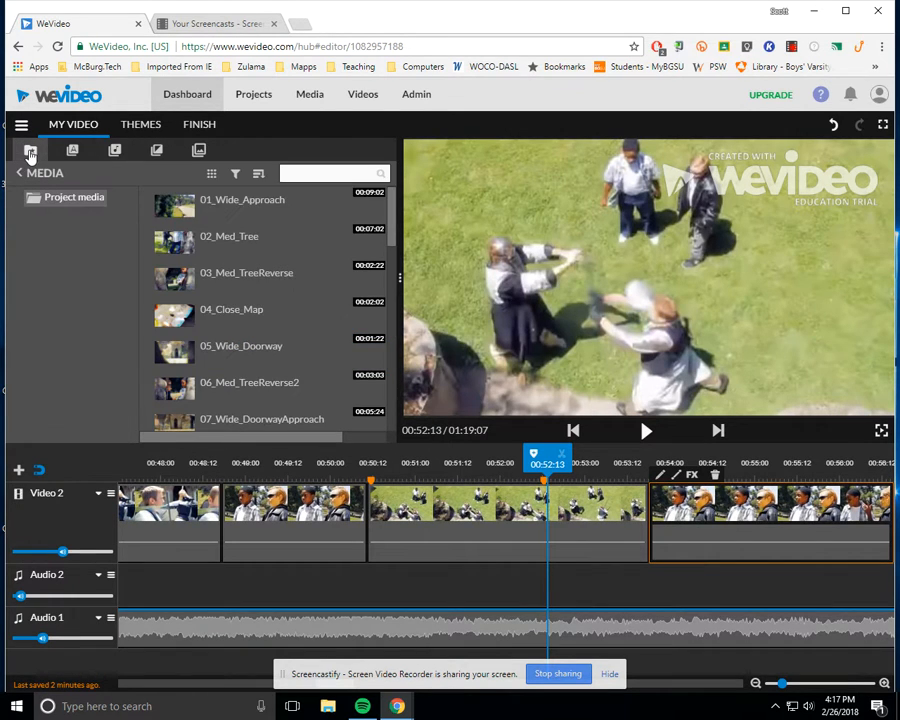
scroll(209, 295, "down", 3)
scroll(209, 295, "down", 5)
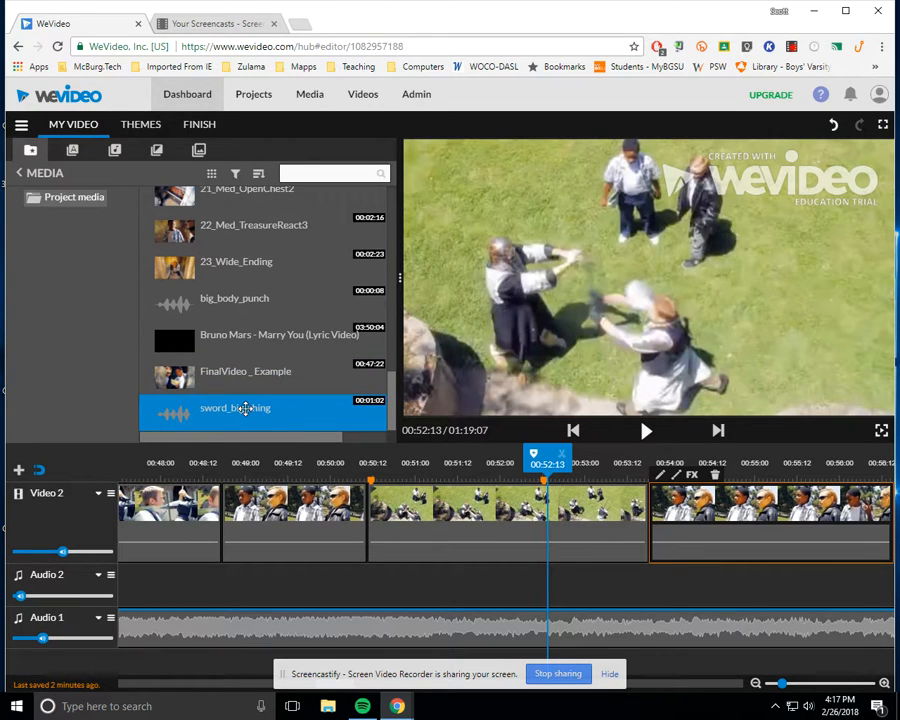
left_click_drag(245, 408, 556, 601)
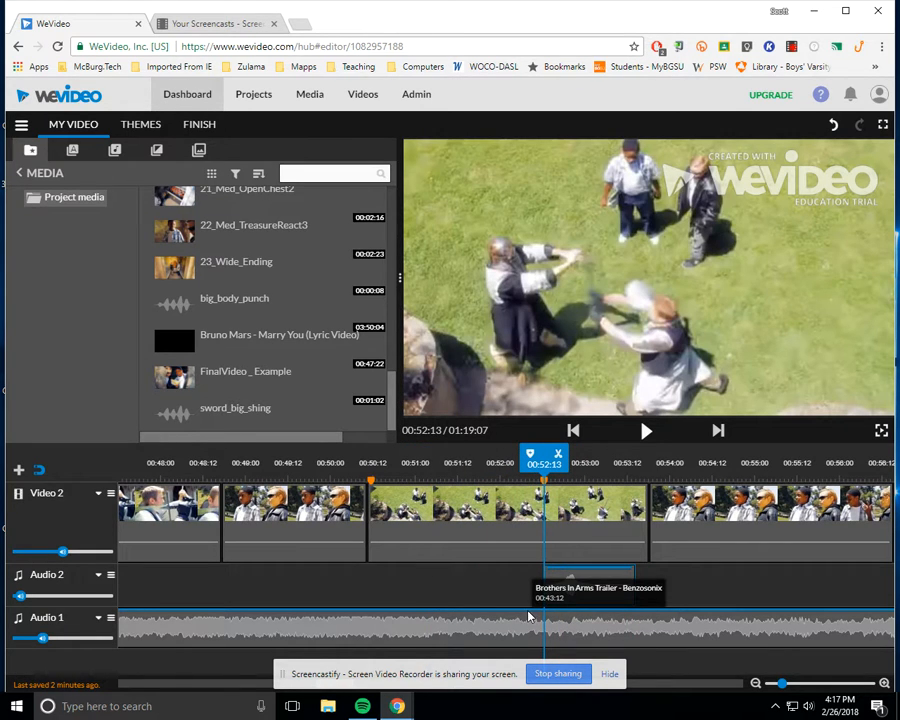
Place the big_body_punch sound effect from the project media on the Audio 2 track at 00:50:11, by the "punch" marker.
scroll(213, 318, "up", 3)
left_click(216, 318)
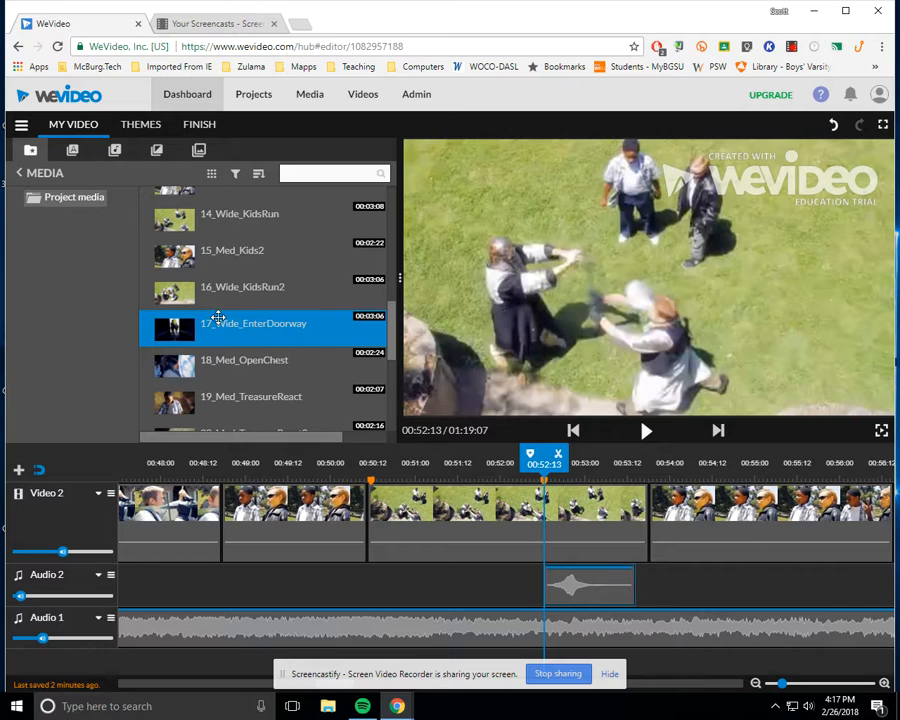
scroll(218, 318, "up", 3)
scroll(218, 318, "up", 3)
scroll(218, 316, "down", 5)
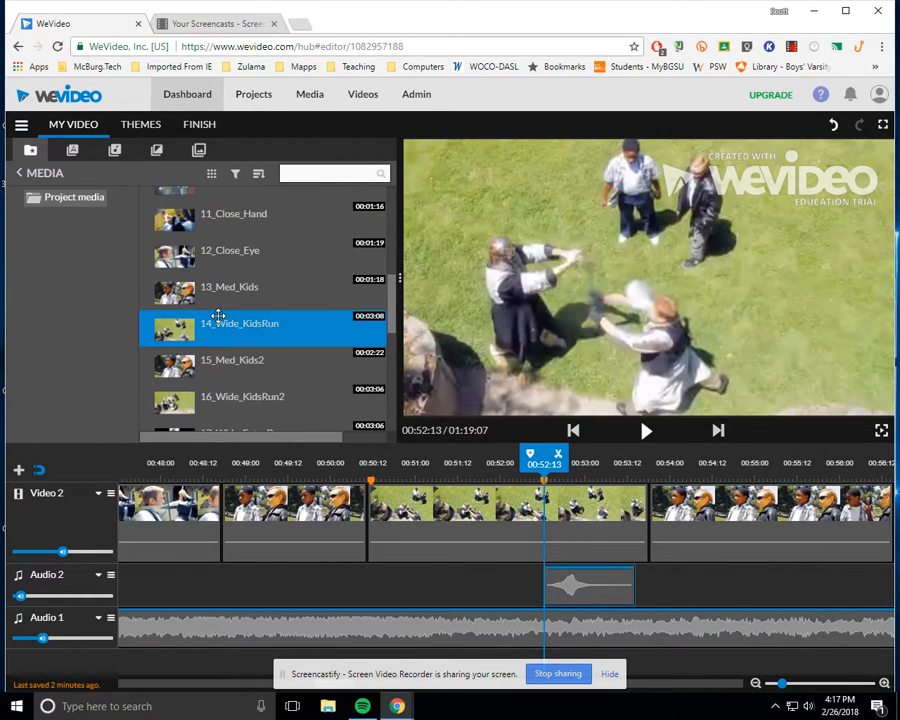
scroll(218, 316, "down", 1)
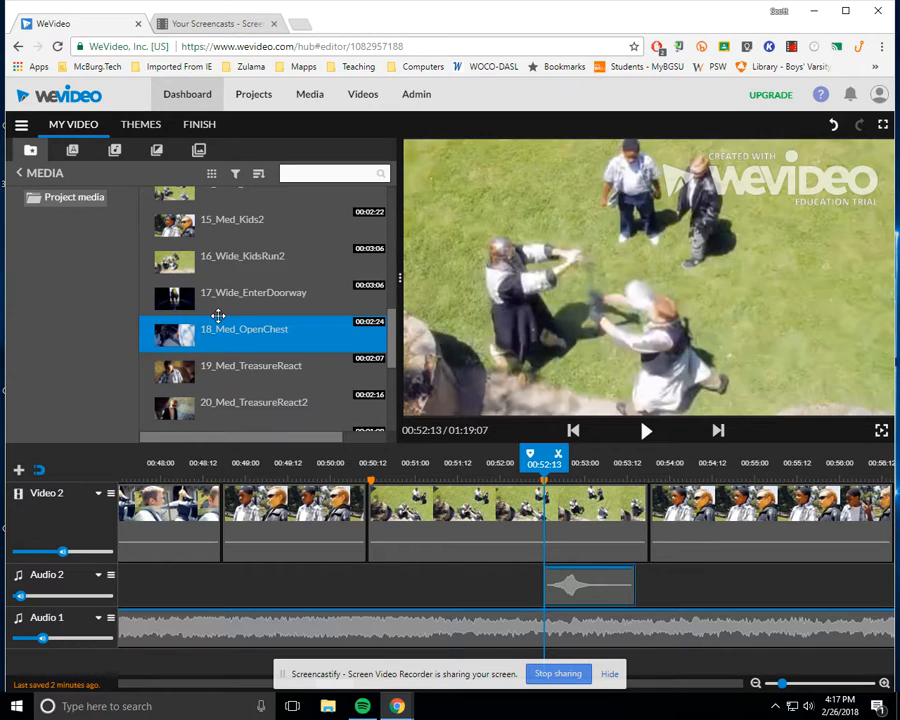
scroll(218, 316, "down", 1)
scroll(218, 316, "down", 4)
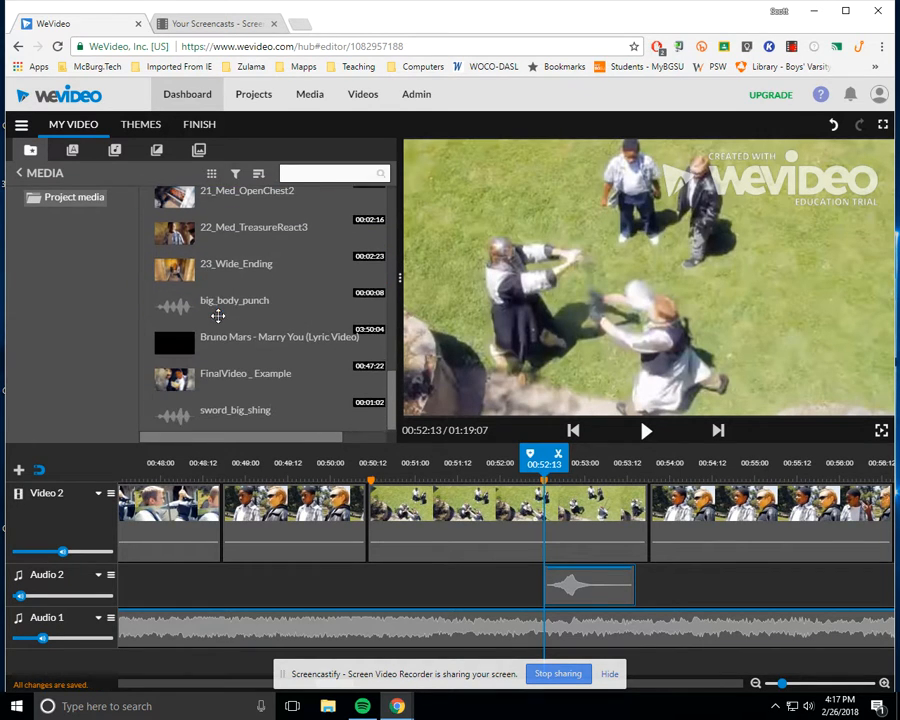
left_click_drag(209, 298, 214, 312)
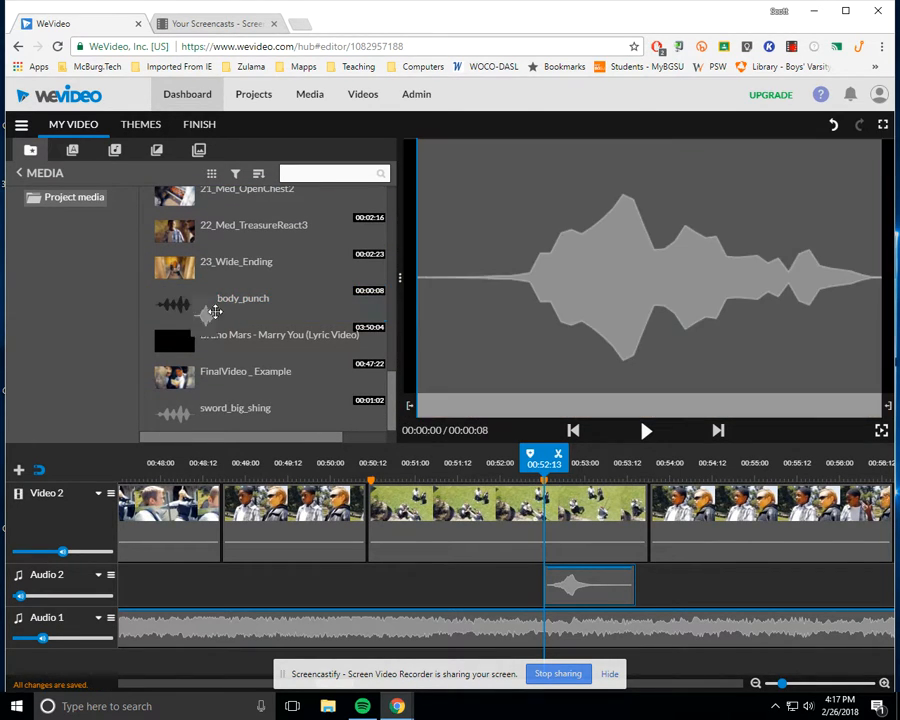
left_click_drag(322, 411, 391, 558)
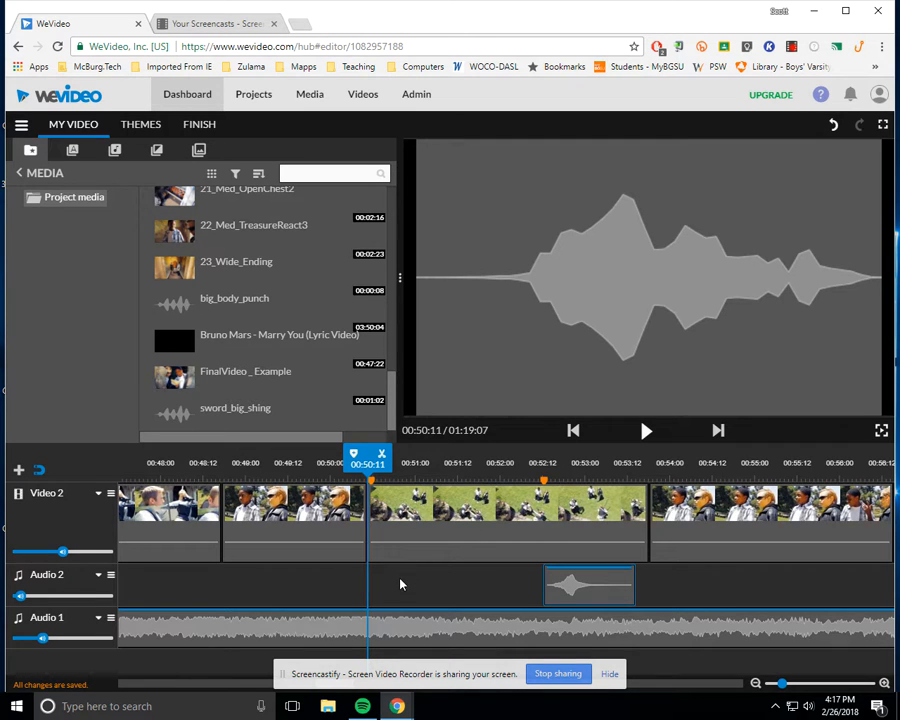
mouse_move(368, 462)
left_mouse_down()
mouse_move(381, 463)
mouse_move(368, 463)
left_mouse_up()
left_click_drag(207, 303, 382, 588)
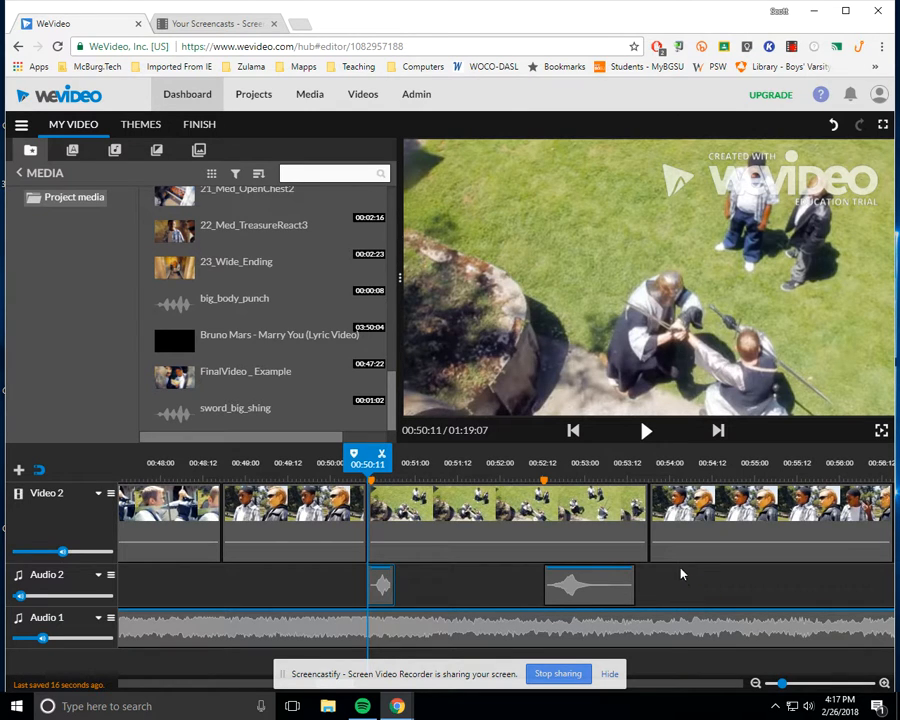
Play back the section with the new sound effects and raise the Audio 2 track volume to 104%.
left_click(646, 431)
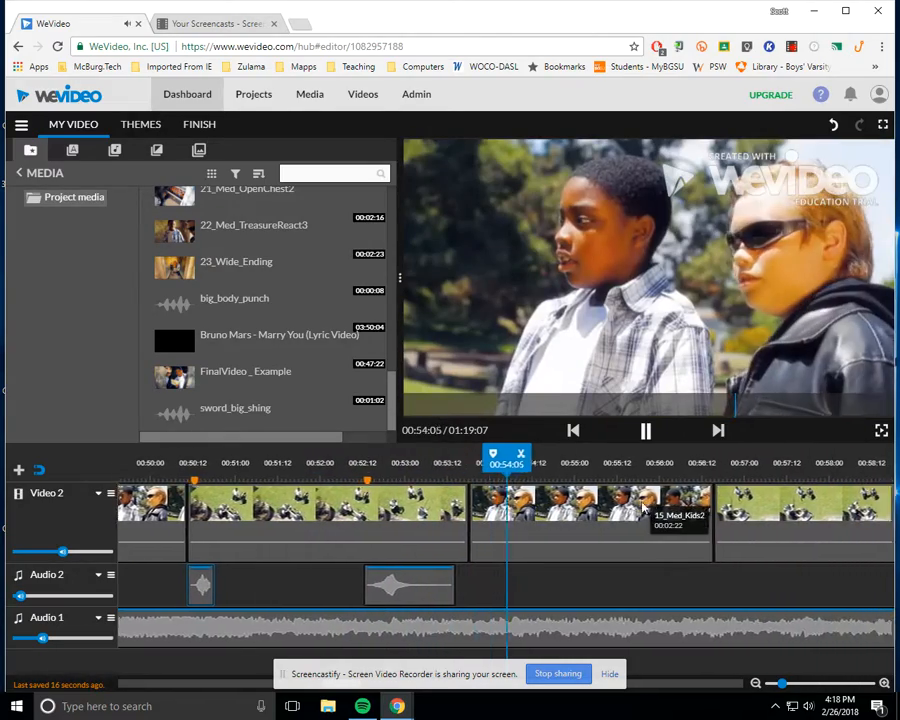
mouse_move(19, 602)
left_click_drag(19, 601, 66, 604)
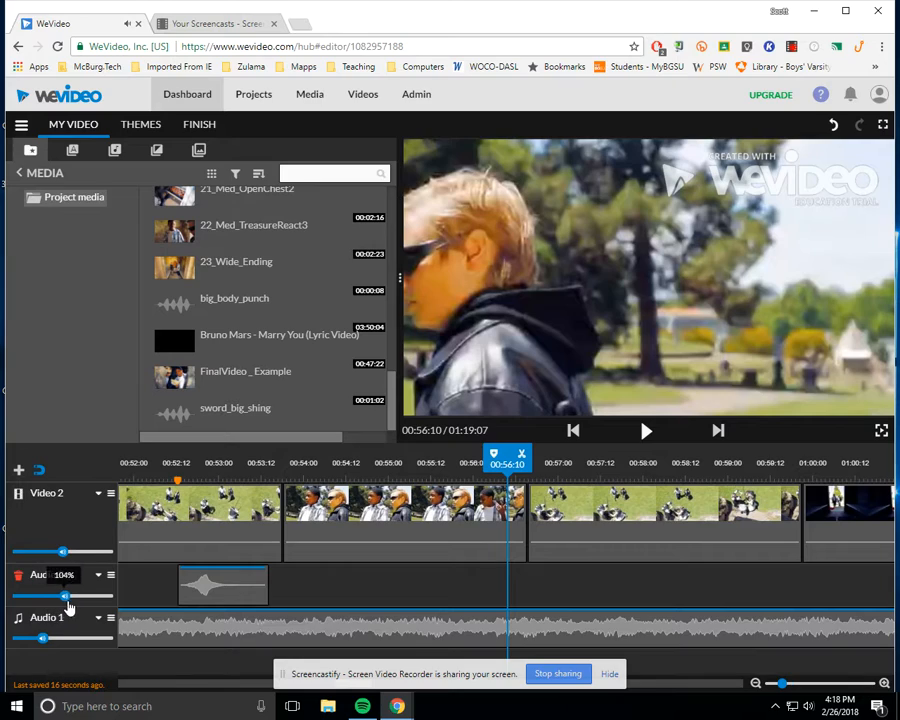
Replay the fight section from before the "punch" marker to check the sound effects at the new volume.
left_click(645, 432)
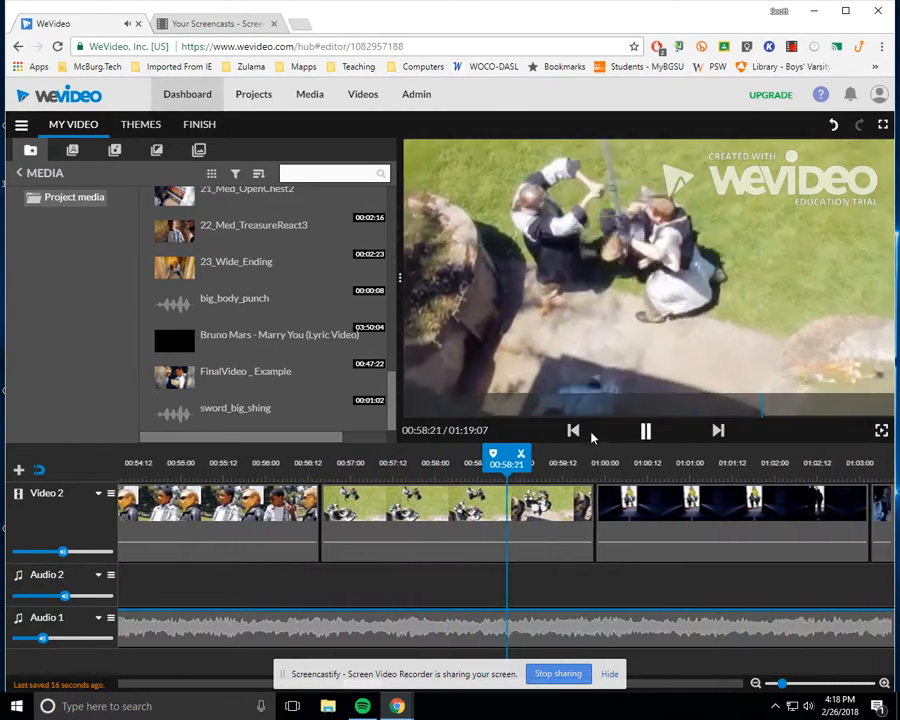
left_click(645, 430)
left_click(445, 466)
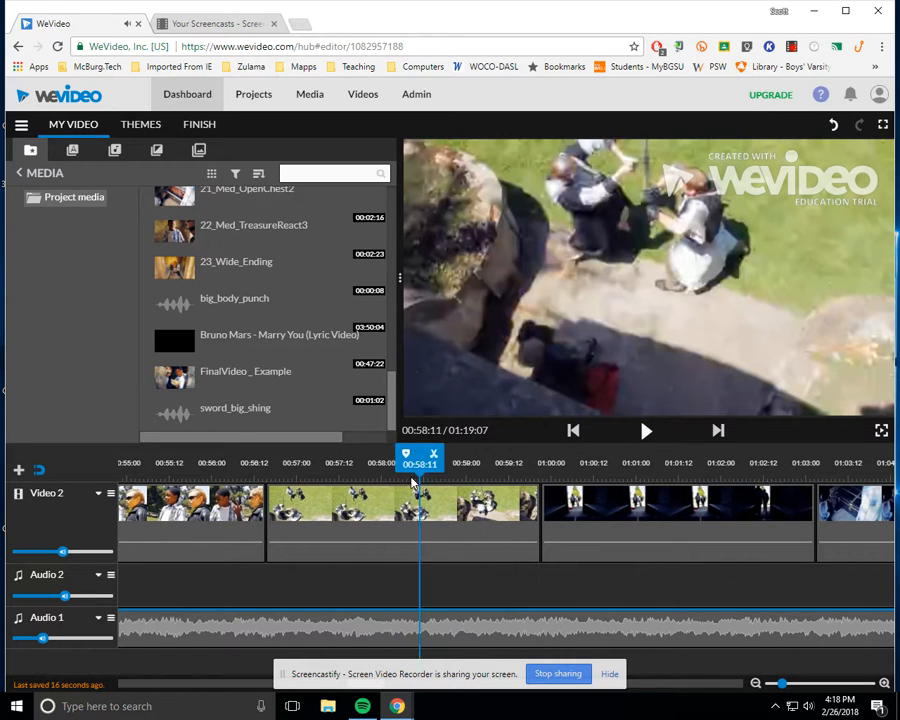
left_click_drag(188, 486, 183, 487)
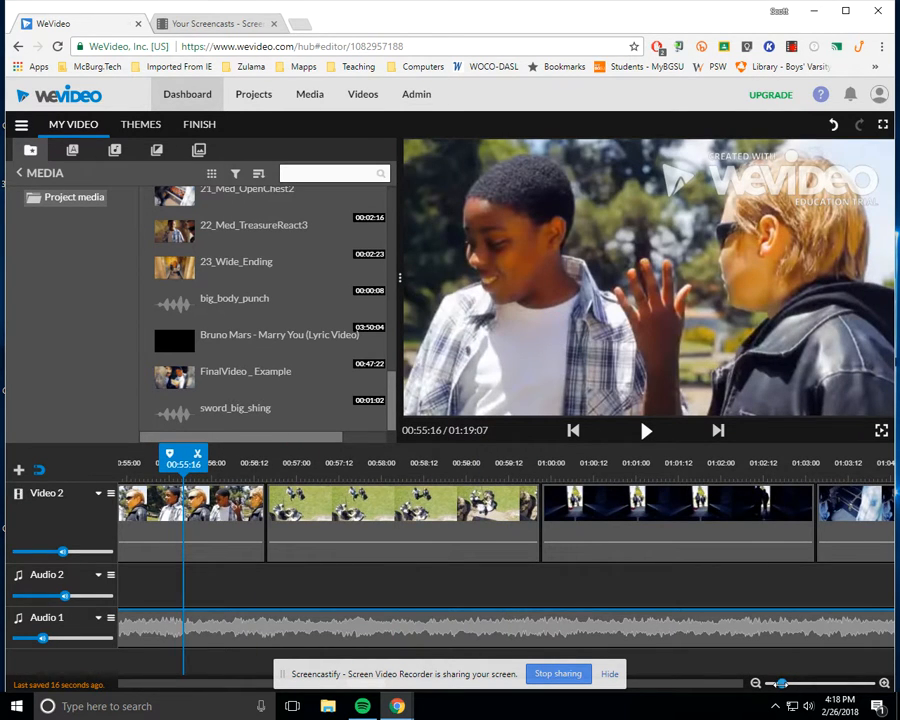
left_click_drag(782, 684, 773, 684)
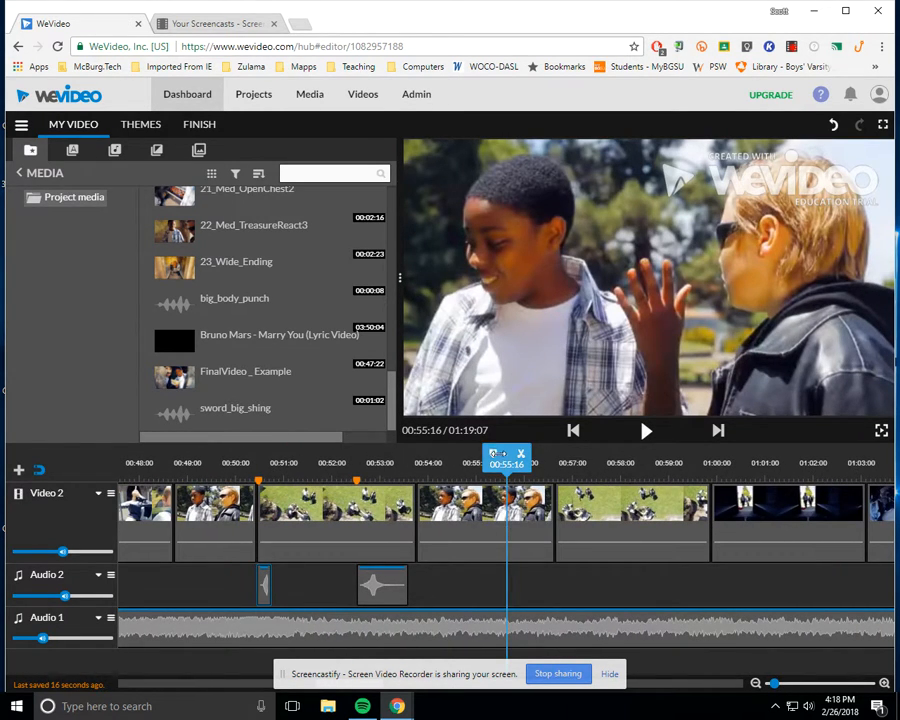
left_click_drag(268, 444, 221, 447)
left_click(646, 431)
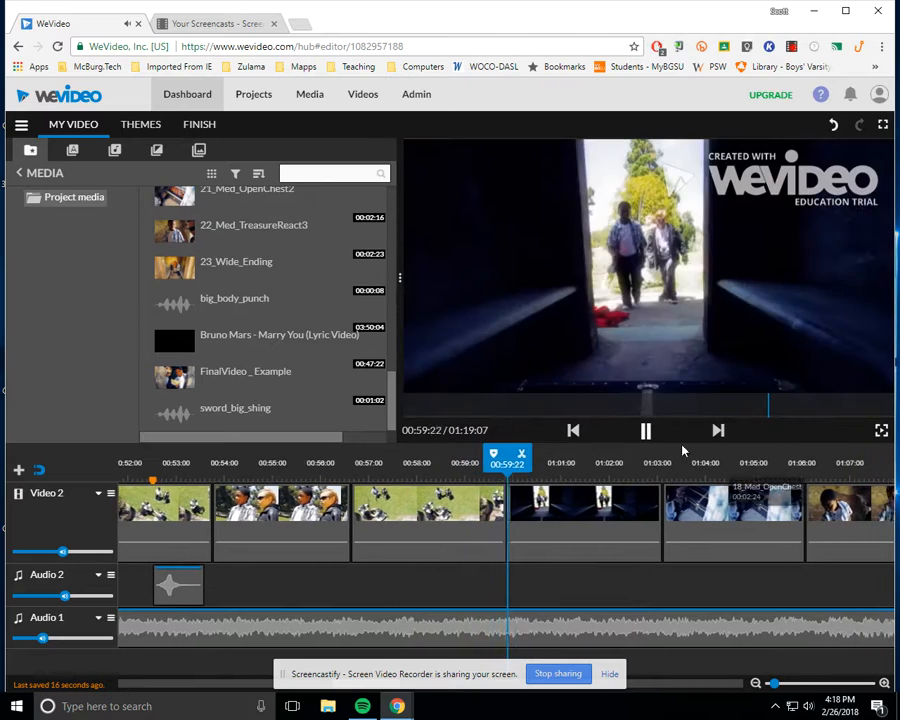
left_click(647, 431)
Delete the 15_Med_Kids2 clip between the two fight clips on the Video 2 track.
left_click(375, 462)
left_click_drag(375, 462, 228, 480)
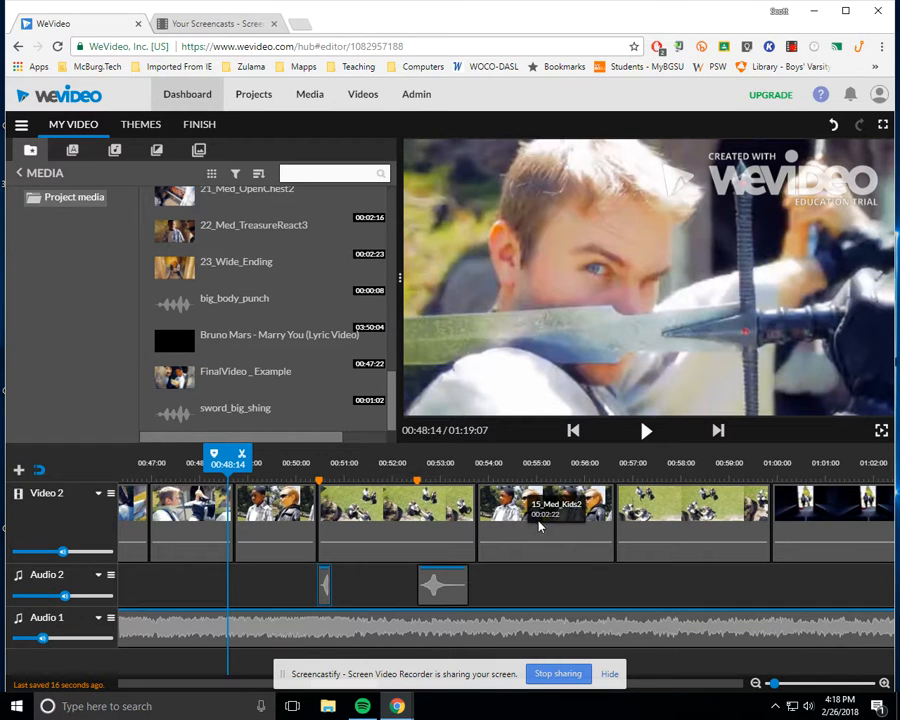
left_click(535, 548)
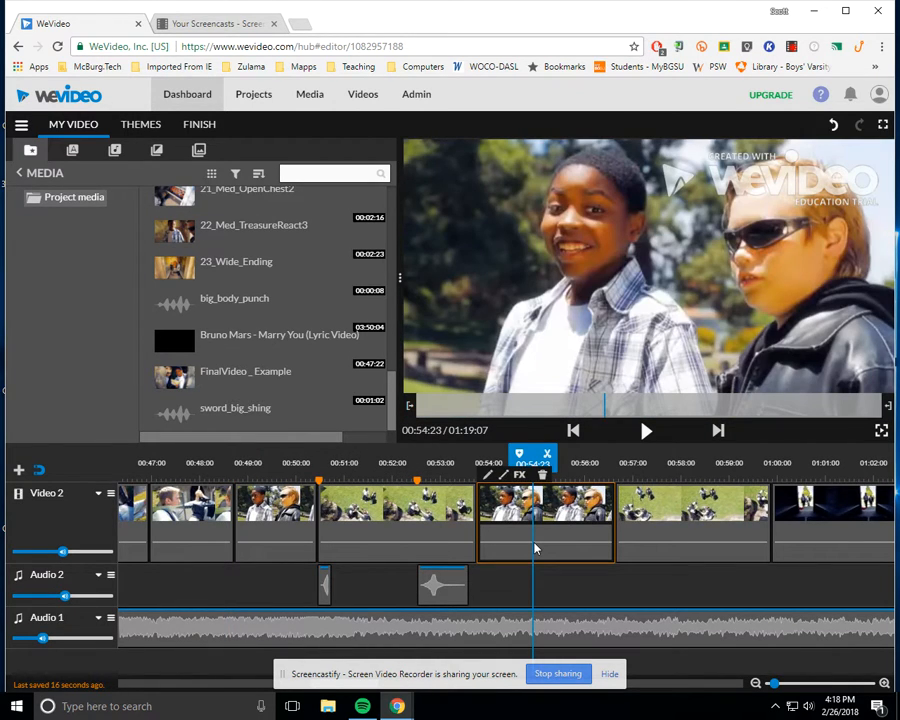
key("Delete")
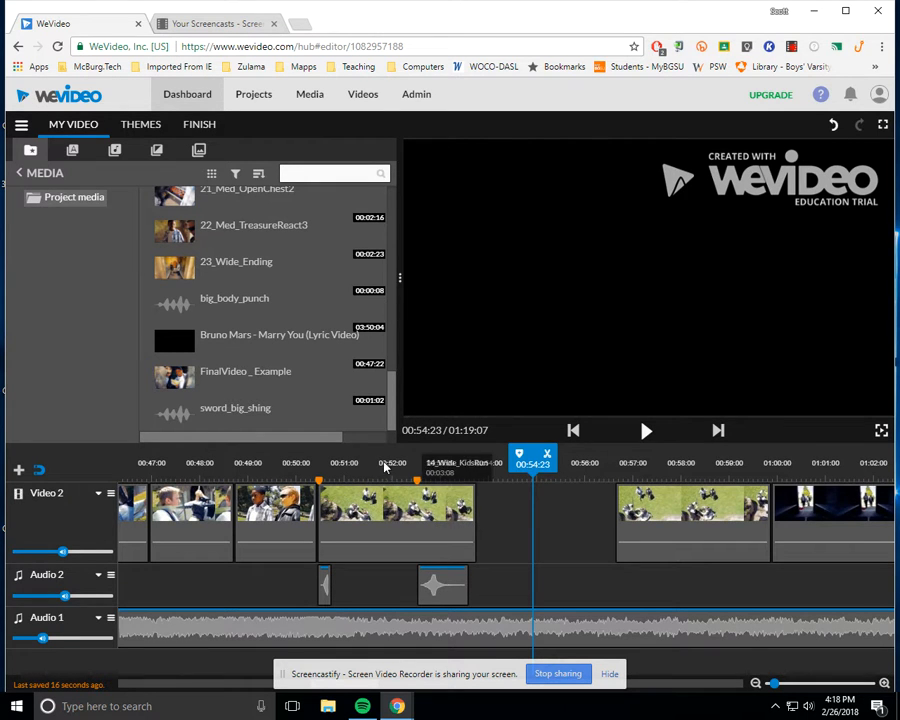
Play the fight section from 00:51:06 and trim the start of the second fight clip on Video 2 to 00:57:12.
left_click(353, 492)
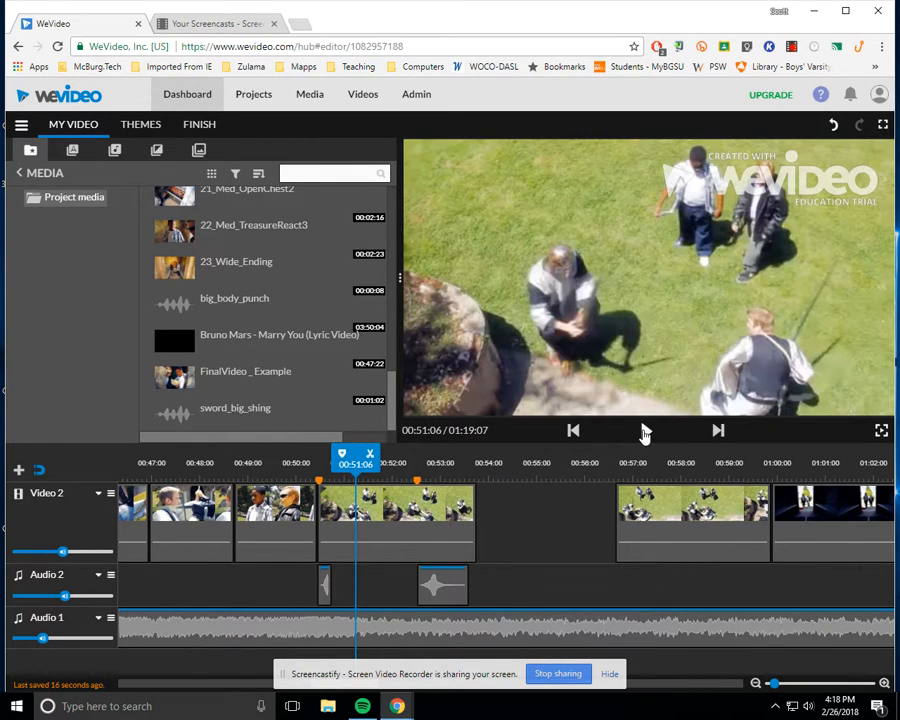
left_click(643, 431)
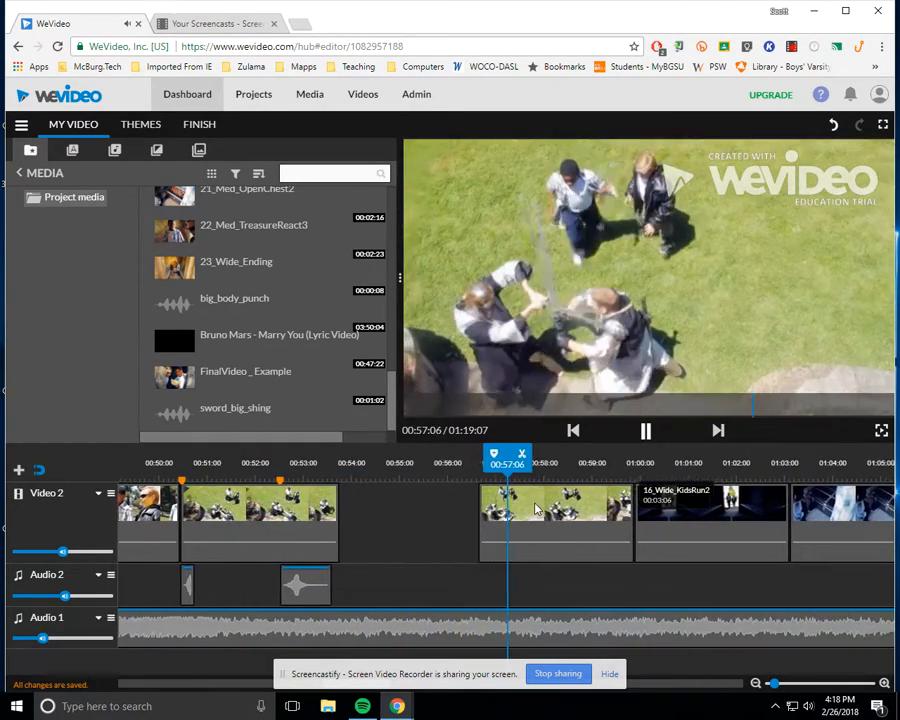
left_click(645, 430)
left_click(424, 495)
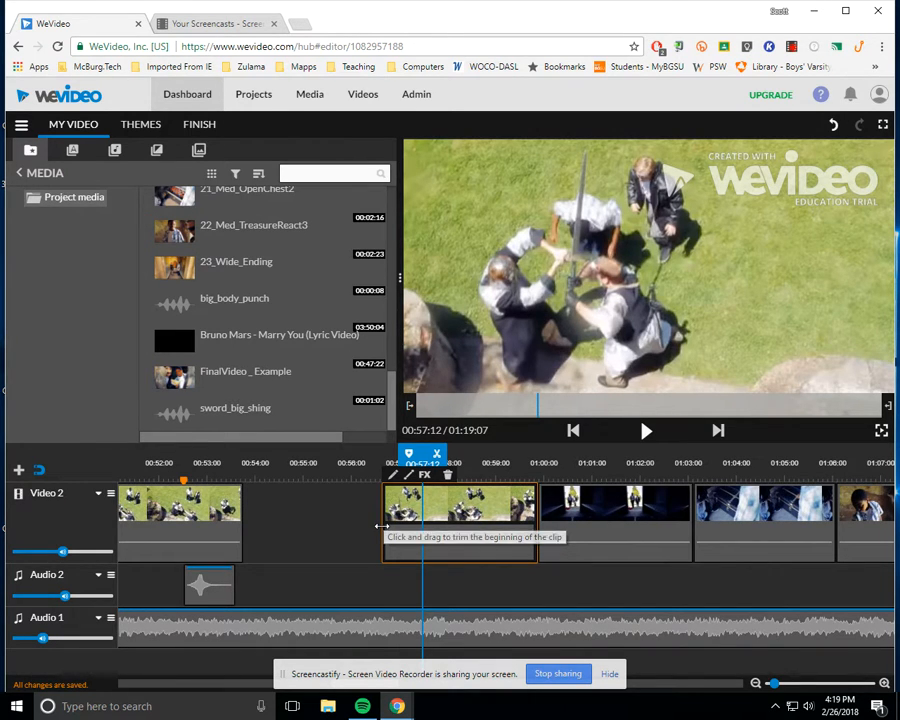
left_click_drag(381, 526, 422, 538)
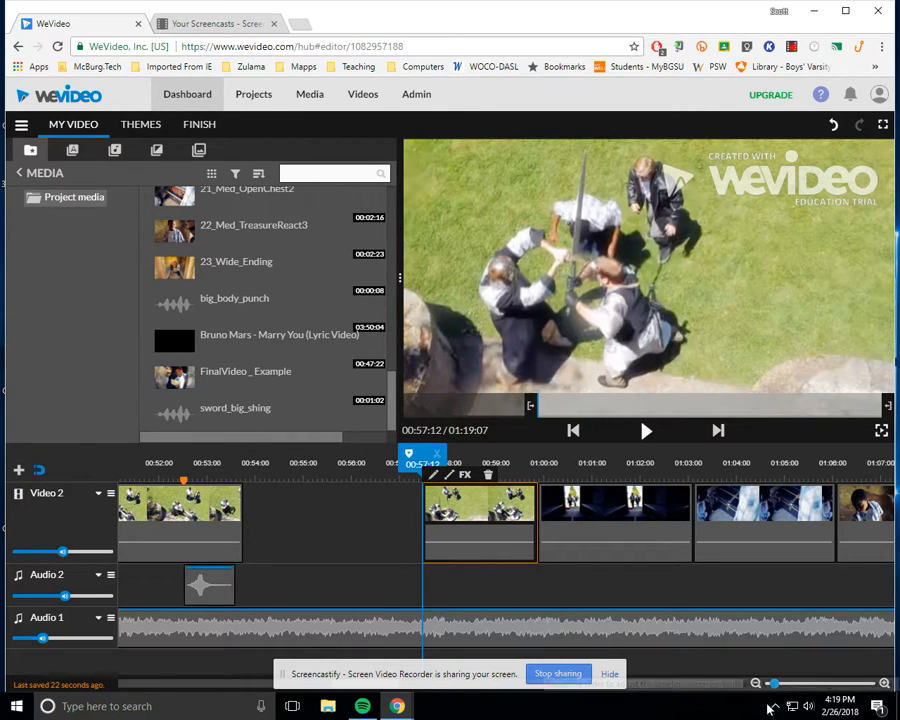
Close the gaps between the clips from the first fight clip to the video's end, and play back the result from 00:43:08.
left_click_drag(773, 683, 758, 684)
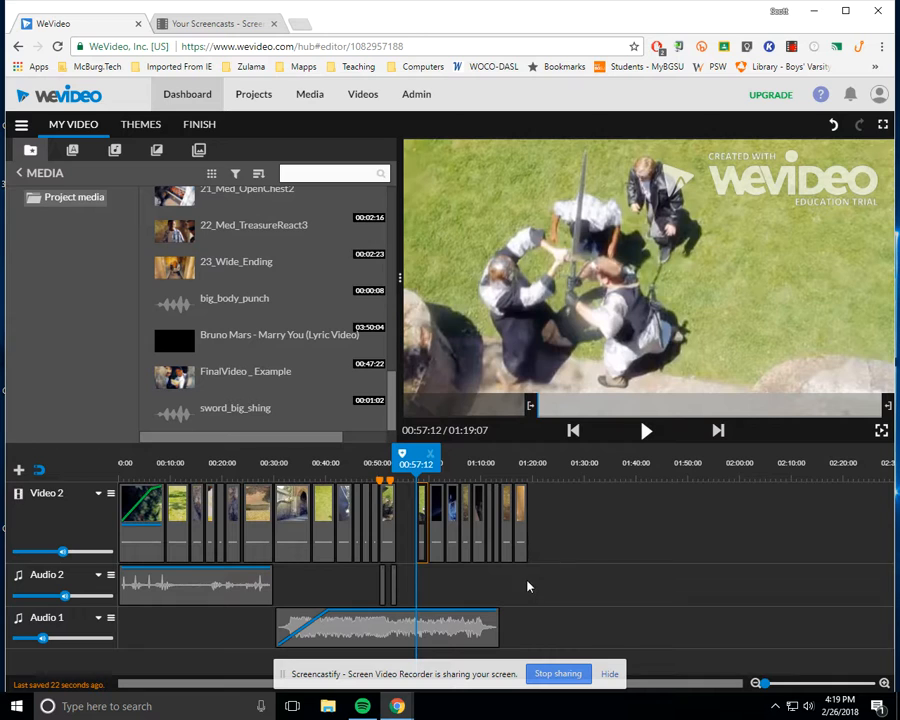
left_click_drag(546, 582, 390, 513)
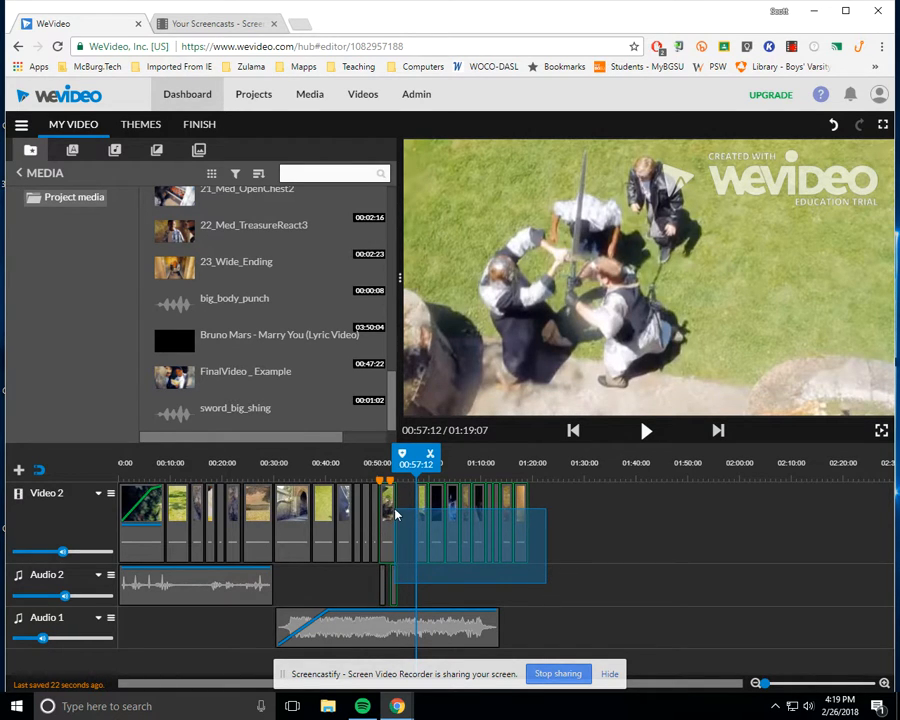
left_click_drag(393, 514, 395, 516)
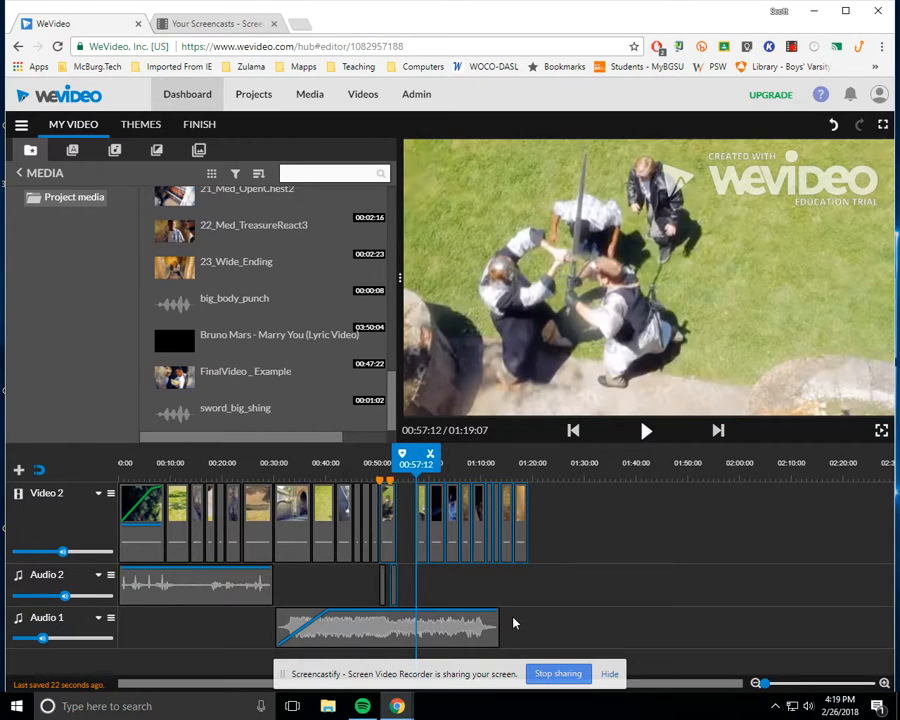
right_click(452, 519)
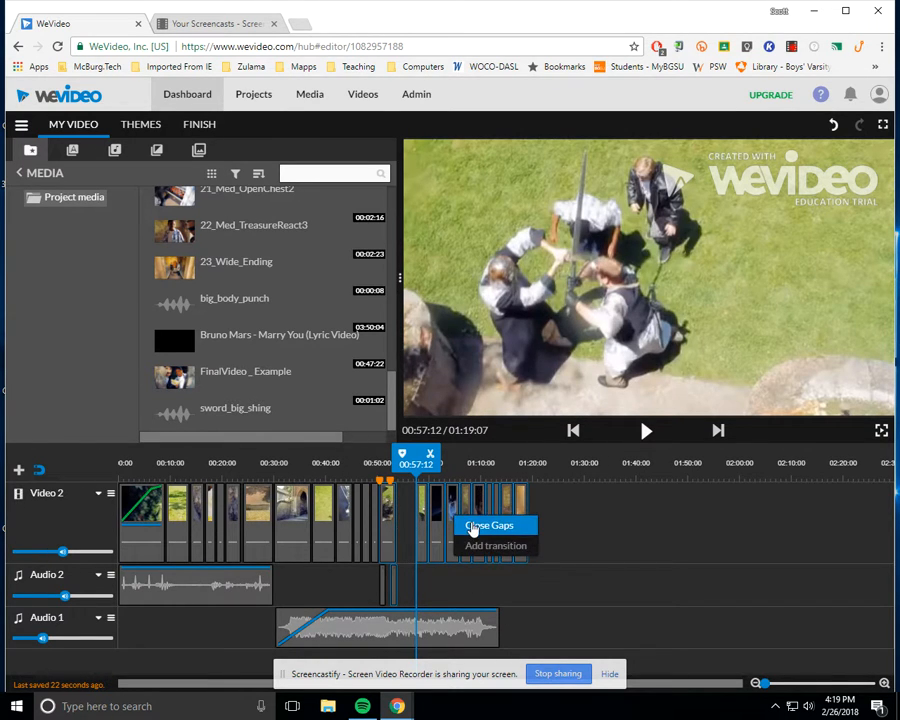
left_click(472, 525)
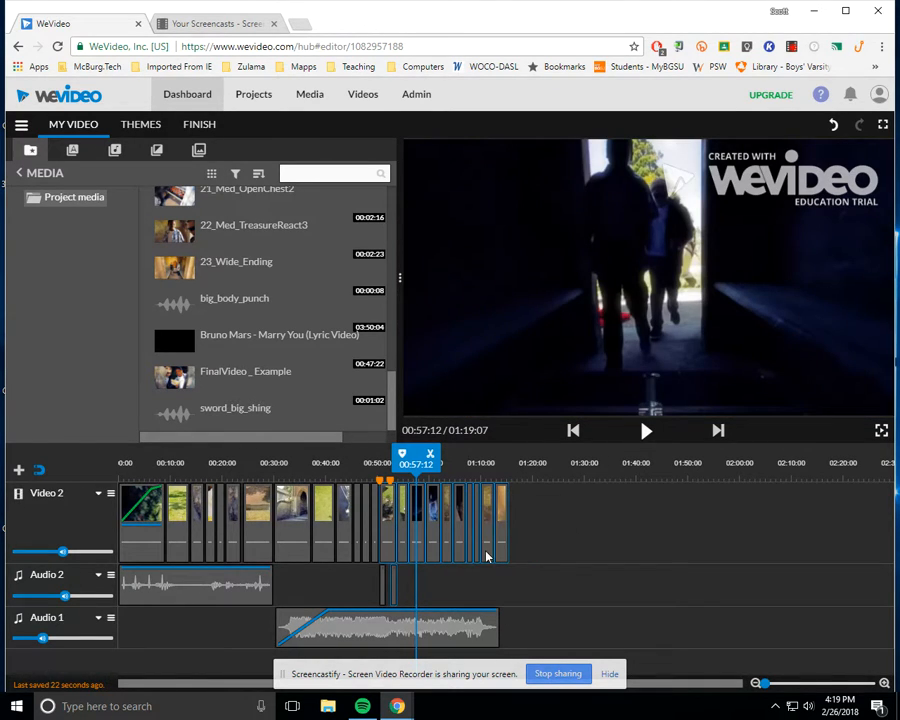
left_click(342, 463)
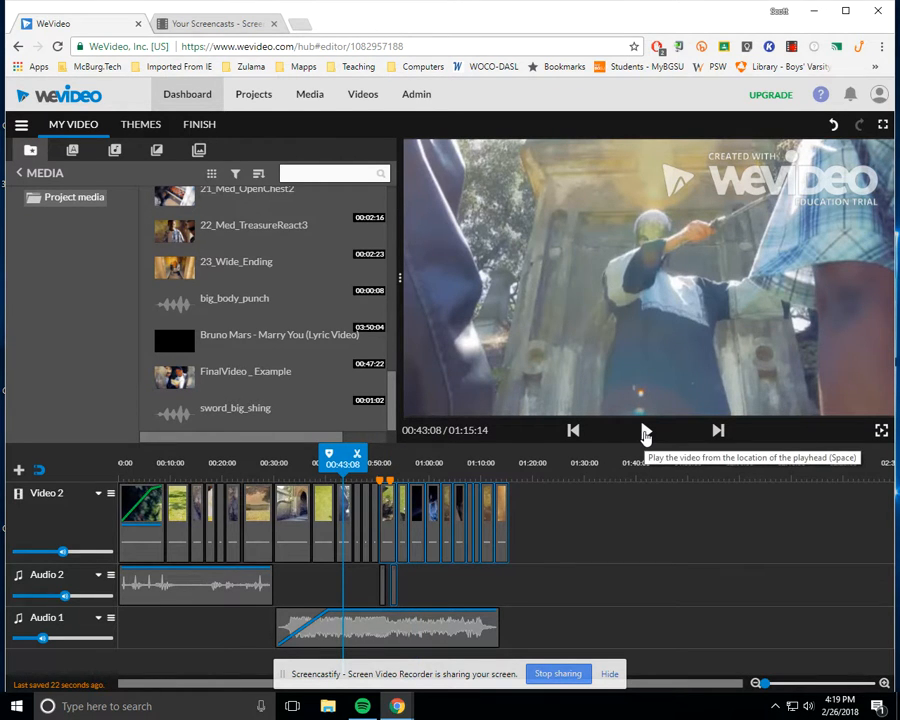
left_click(644, 431)
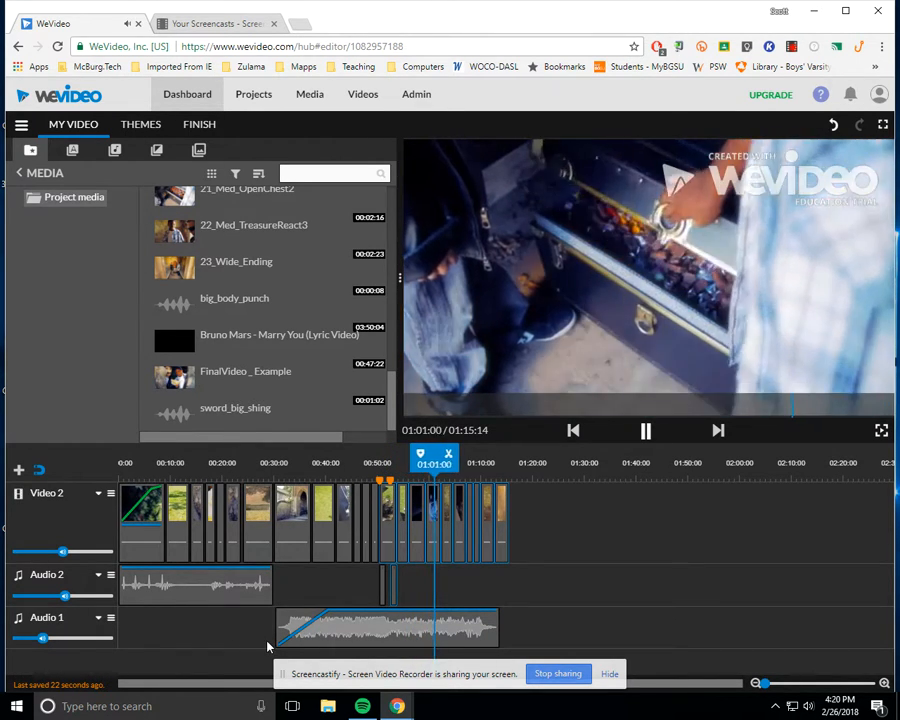
Add an audio track titled Audio 3 and move the long opening audio clip from Audio 2 onto it at 00:00:00.
left_click(173, 590)
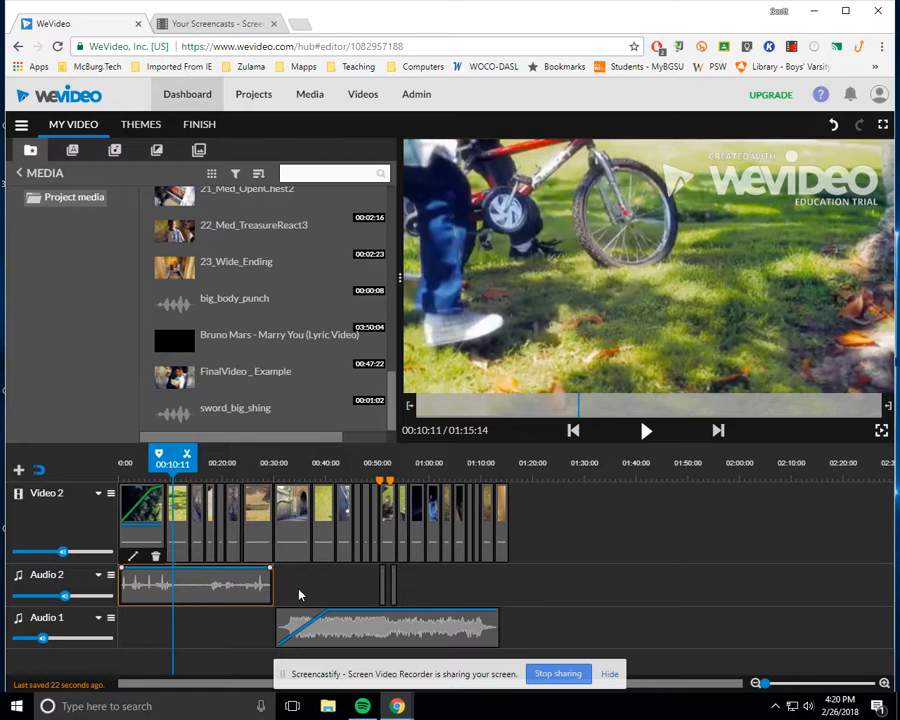
left_click(18, 469)
left_click(359, 374)
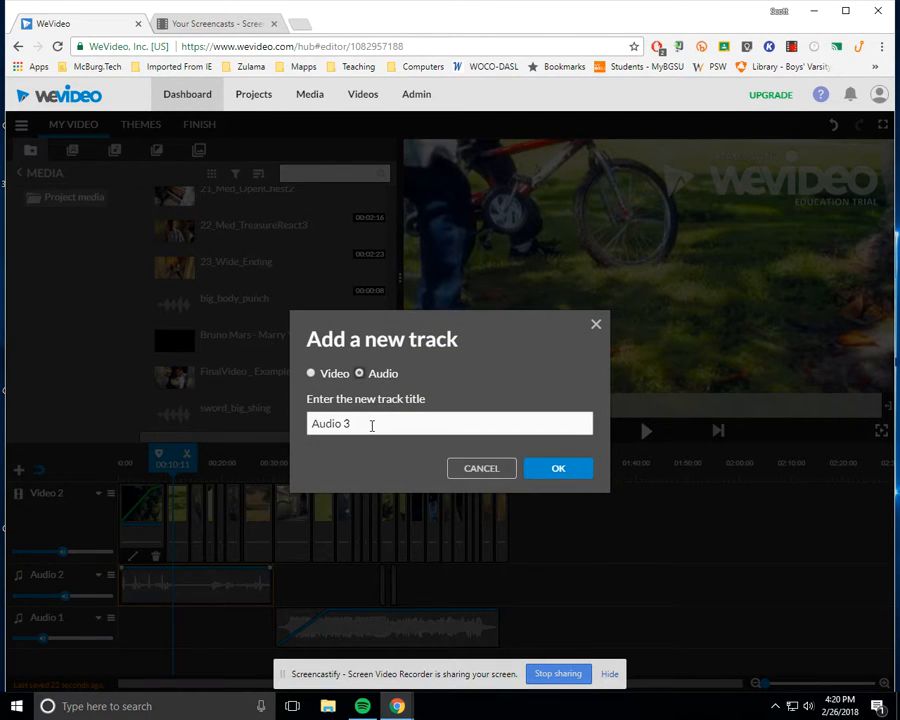
left_click(553, 470)
left_click_drag(202, 570, 200, 650)
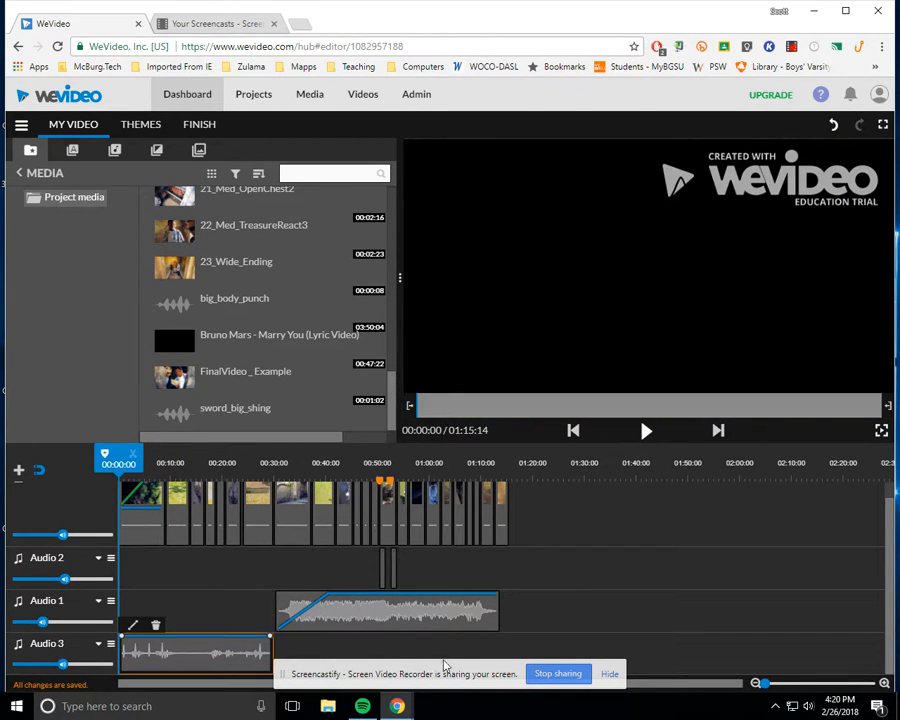
Lower the Audio 3 track's volume to near its minimum and select the trimmed second fight clip at 00:54:08.
left_click_drag(63, 664, 20, 665)
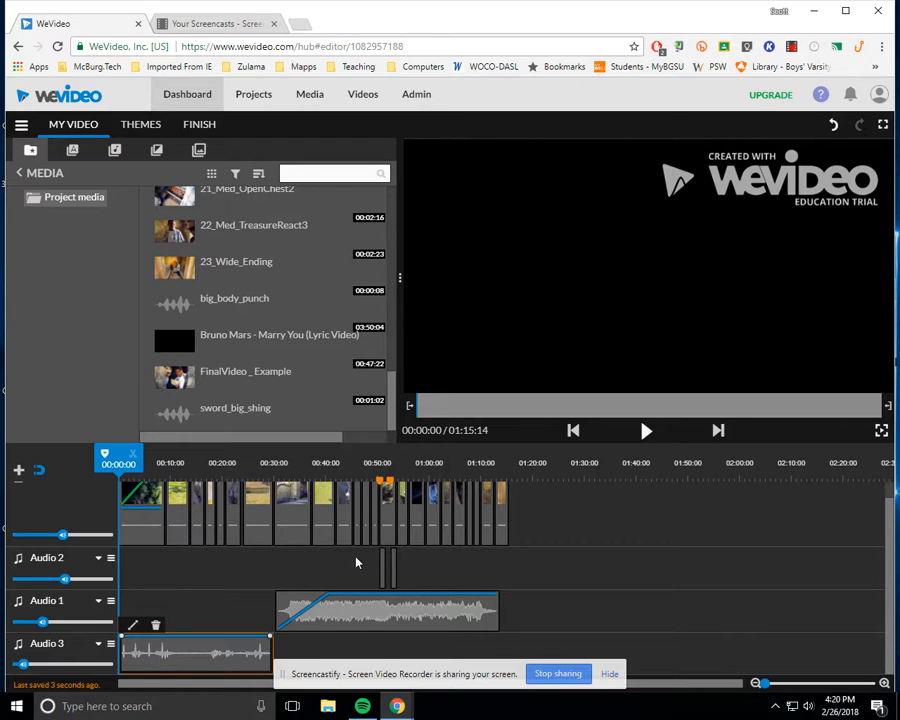
left_click(400, 505)
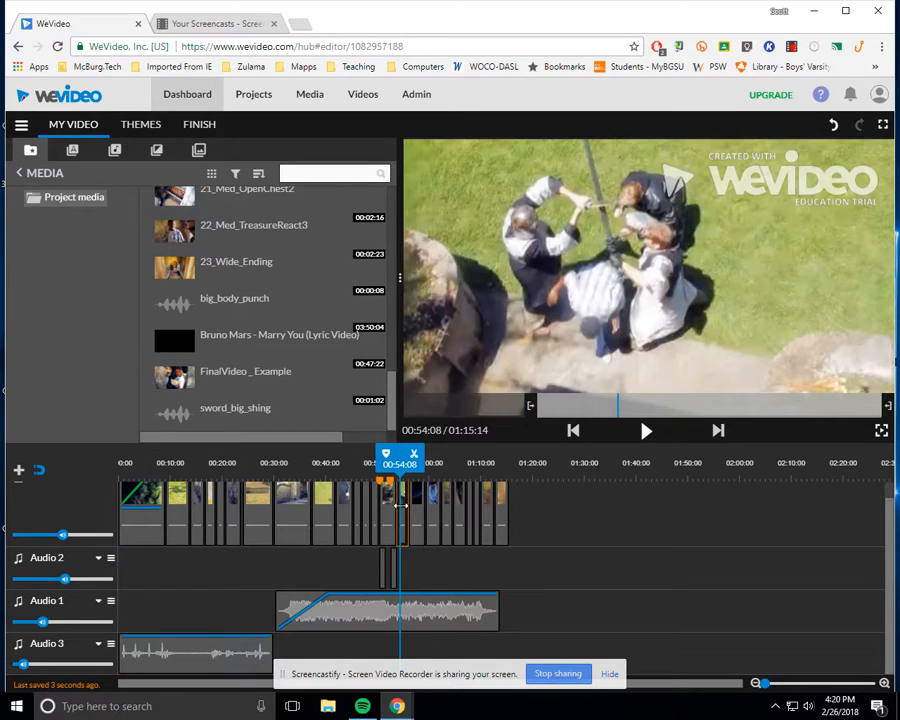